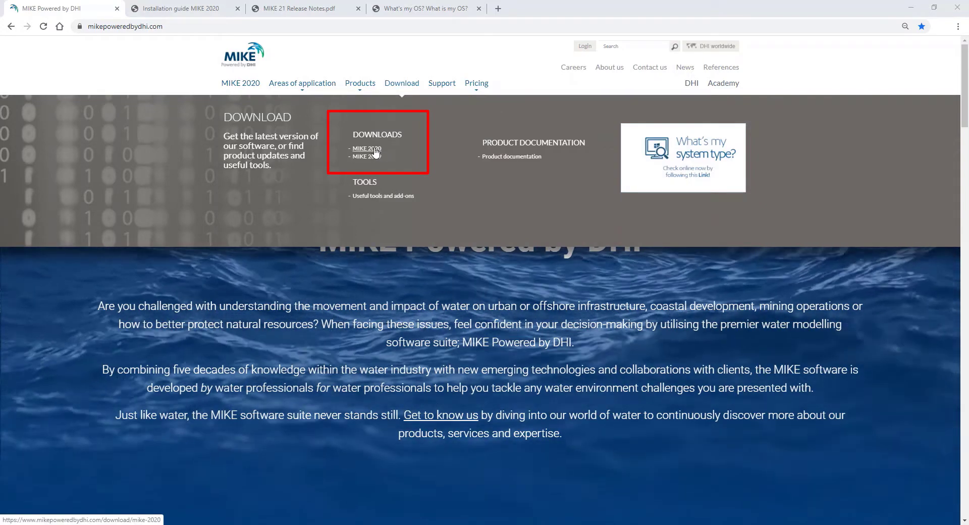
Step: Go to the MIKE 2020 download page and scroll to its useful links, including the Installation guide
{"action": "left_click", "coordinate": [375, 150]}
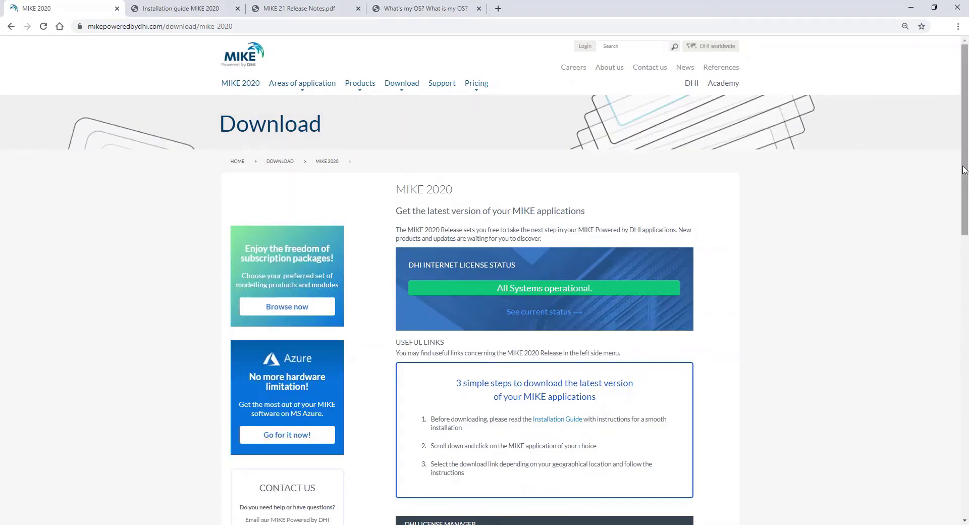
{"action": "left_click_drag", "start_coordinate": [964, 169], "coordinate": [966, 215]}
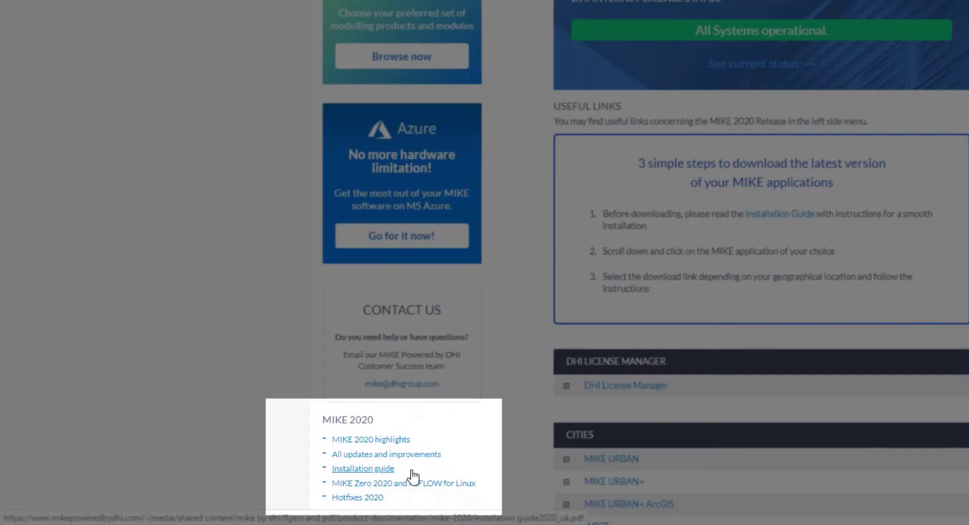
Step: Open the MIKE 2020 Installation Guide PDF and scroll through it
{"action": "left_click", "coordinate": [412, 471]}
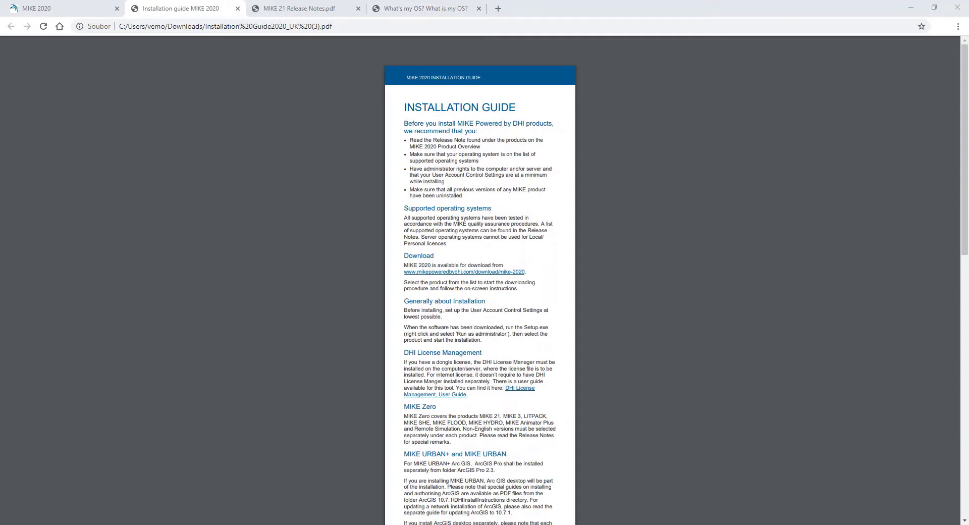
{"action": "left_click_drag", "start_coordinate": [967, 219], "coordinate": [967, 367]}
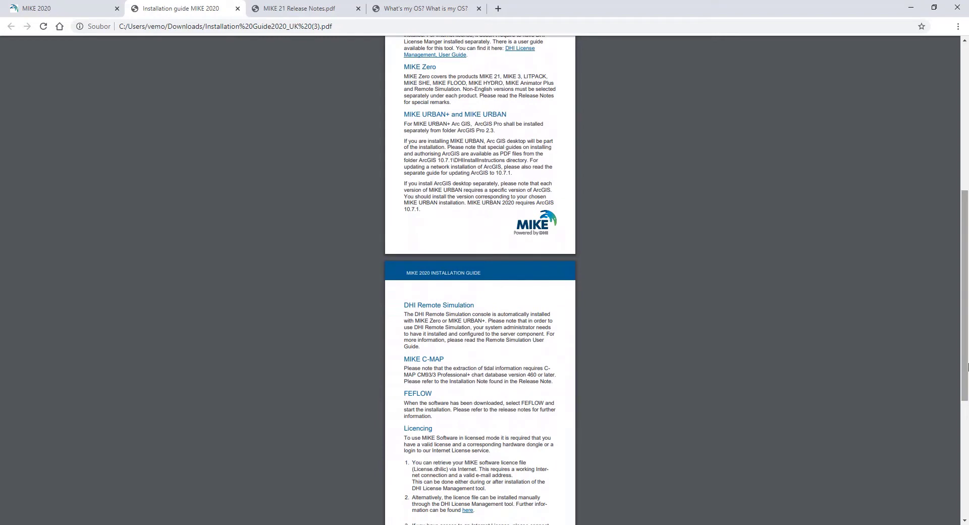
{"action": "left_click_drag", "start_coordinate": [966, 371], "coordinate": [967, 398]}
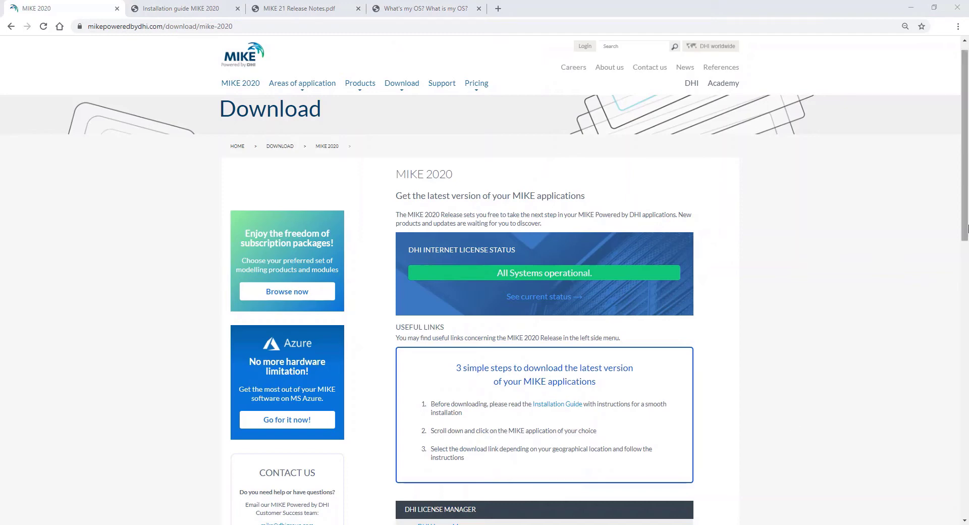
Step: Open the MIKE URBAN+ 2020 Release Notes from the MIKE URBAN+ ArcGIS page under Cities
{"action": "left_click_drag", "start_coordinate": [966, 233], "coordinate": [966, 331]}
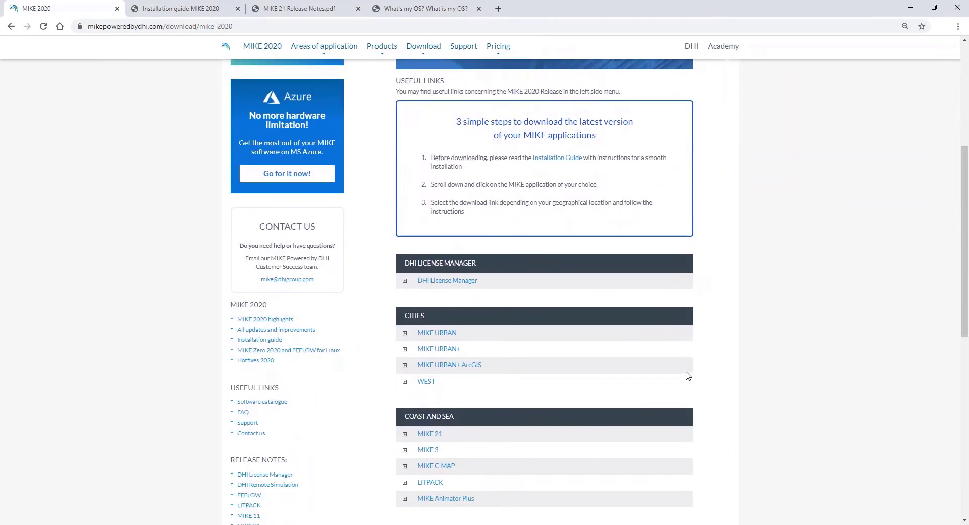
{"action": "left_click", "coordinate": [469, 370]}
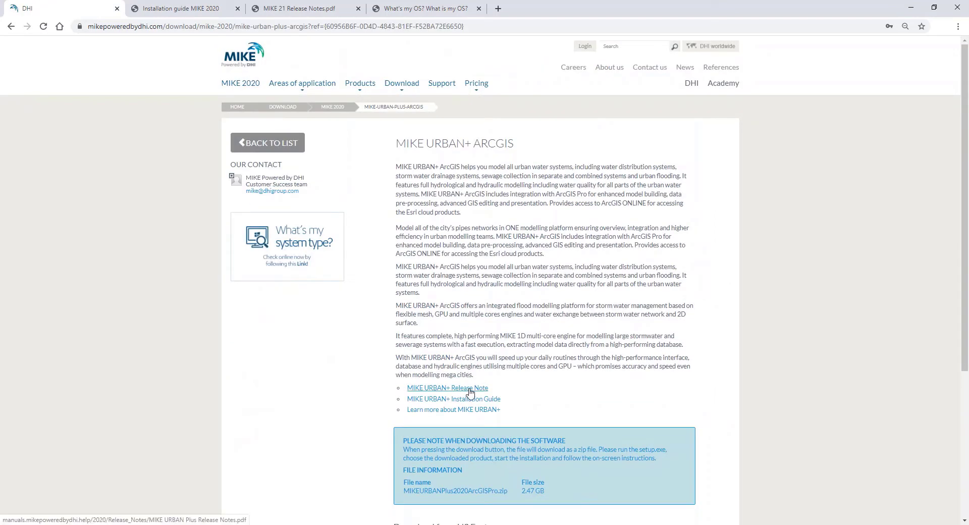
{"action": "left_click", "coordinate": [469, 388]}
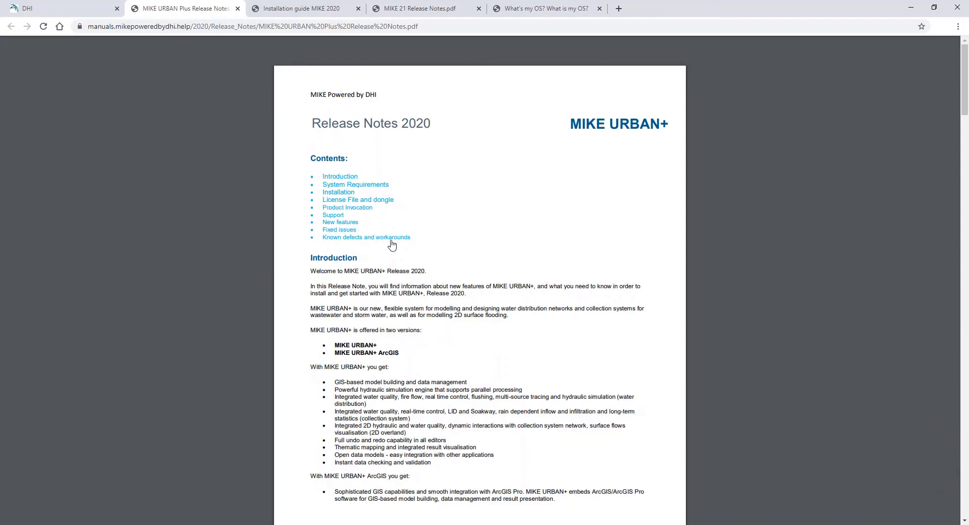
Step: Scroll the MIKE URBAN+ release notes to the System requirements table
{"action": "scroll", "coordinate": [355, 190], "scroll_direction": "down", "scroll_amount": 4}
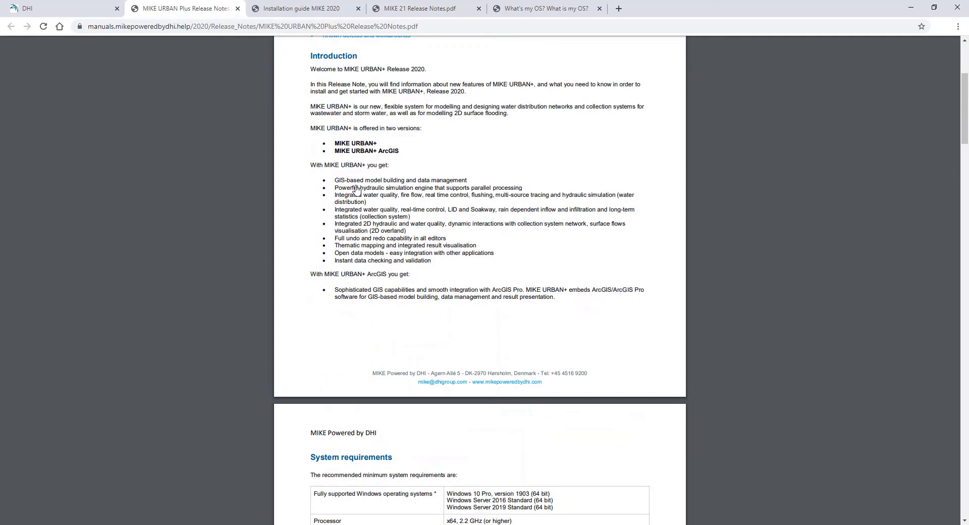
{"action": "scroll", "coordinate": [355, 190], "scroll_direction": "down", "scroll_amount": 1}
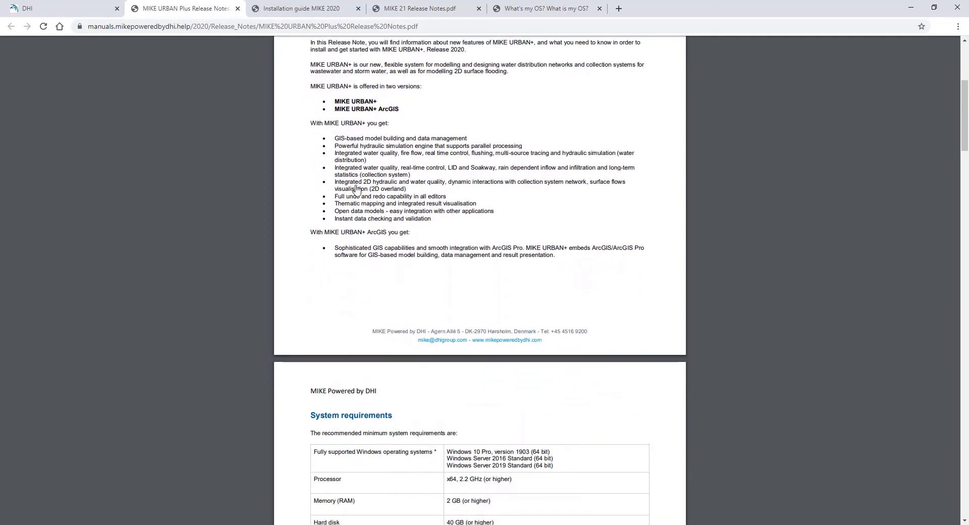
{"action": "scroll", "coordinate": [356, 189], "scroll_direction": "down", "scroll_amount": 3}
{"action": "scroll", "coordinate": [356, 189], "scroll_direction": "down", "scroll_amount": 5}
{"action": "scroll", "coordinate": [356, 189], "scroll_direction": "up", "scroll_amount": 2}
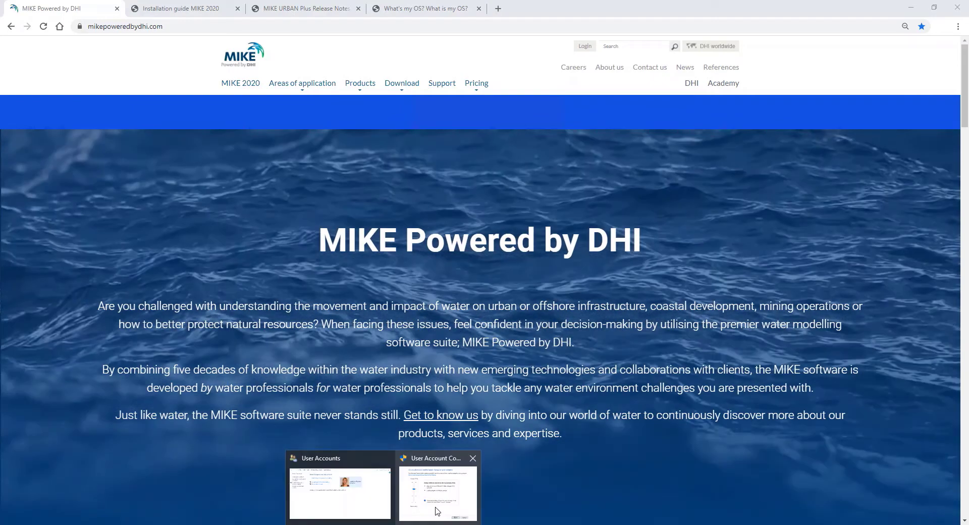
Step: Drag the User Account Control slider down toward Never notify
{"action": "mouse_move", "coordinate": [607, 521]}
{"action": "left_click", "coordinate": [448, 487]}
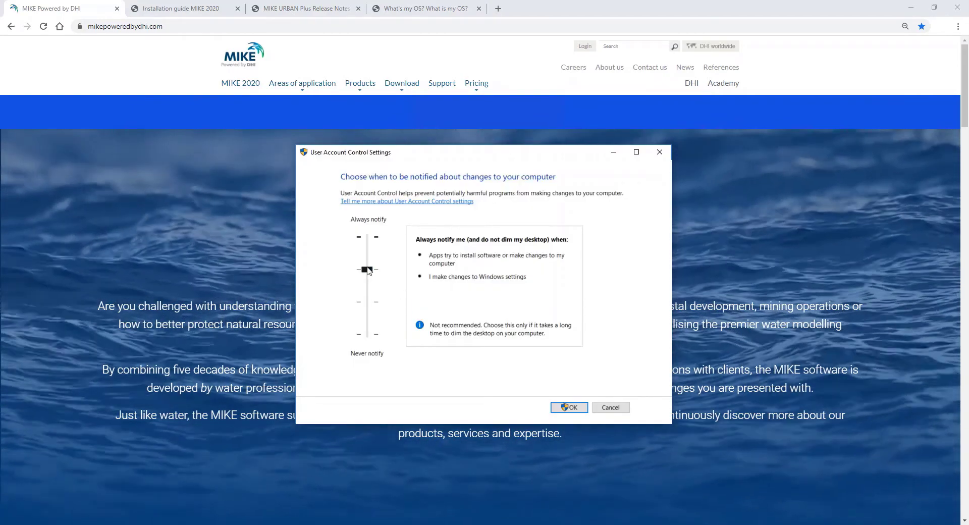
{"action": "left_click_drag", "start_coordinate": [367, 270], "coordinate": [368, 301]}
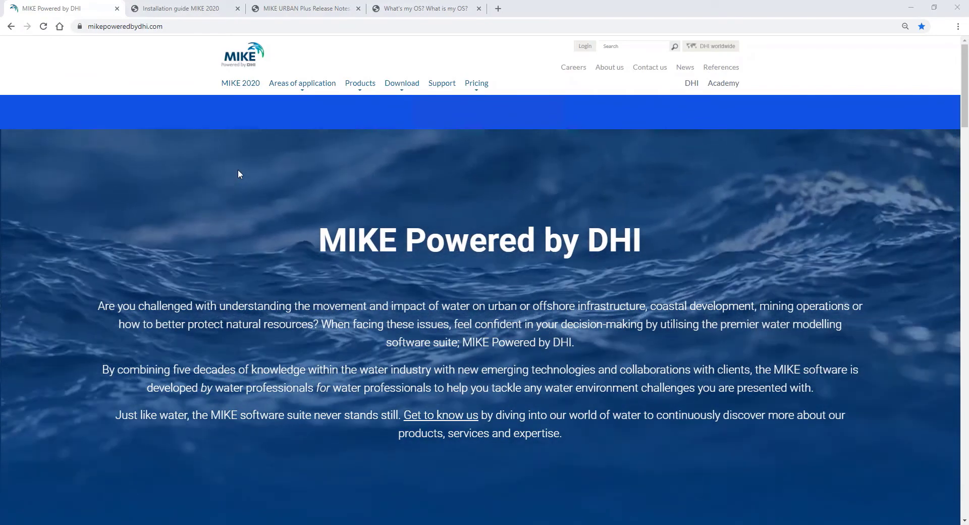
Step: Review the guide and release notes tabs, confirm Windows 10 64-bit, then restore UAC settings
{"action": "left_click", "coordinate": [219, 10]}
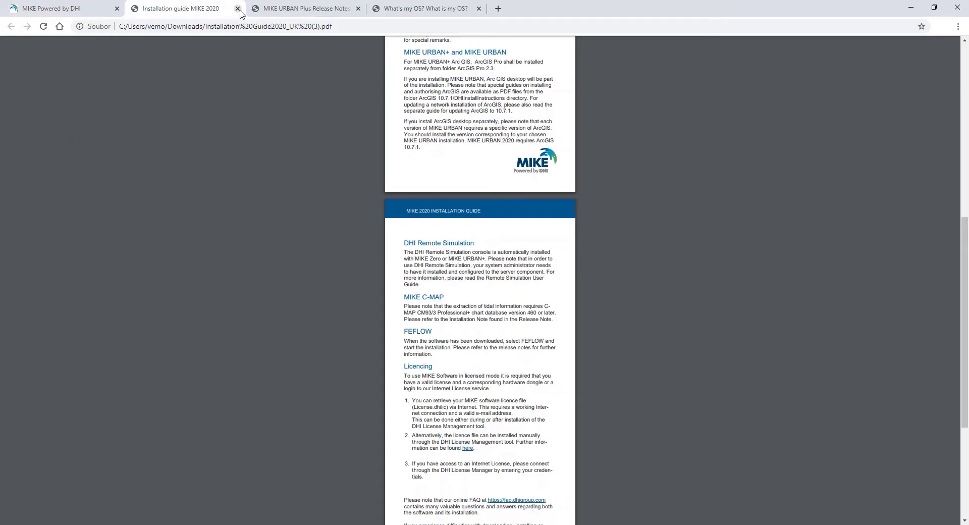
{"action": "left_click", "coordinate": [282, 10]}
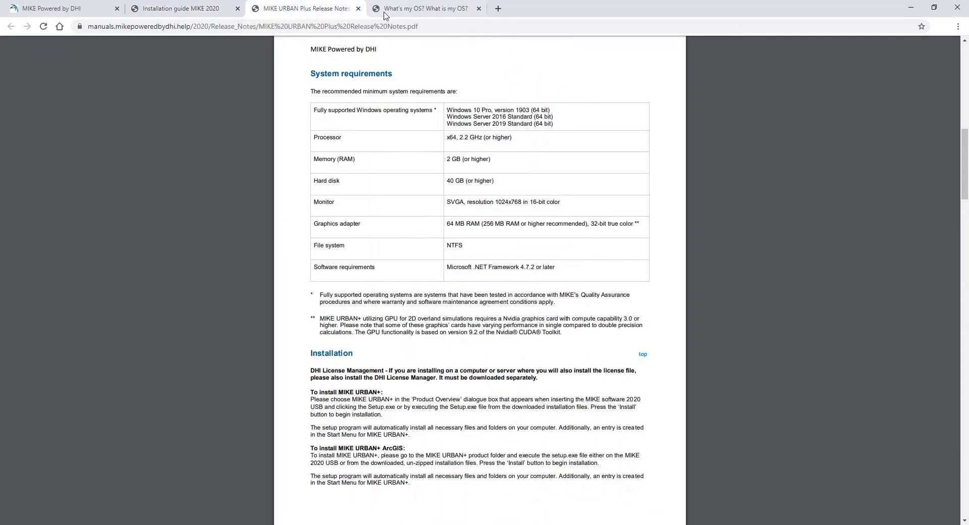
{"action": "left_click", "coordinate": [412, 11]}
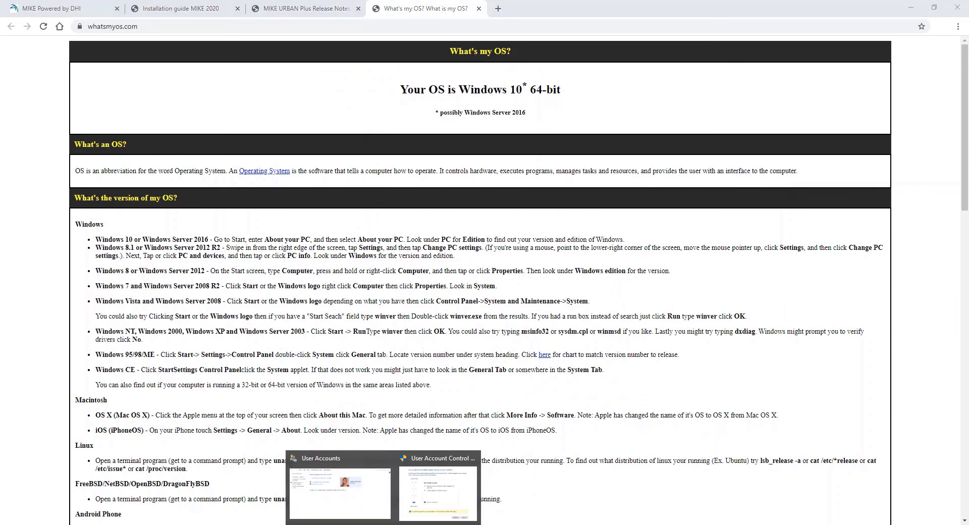
{"action": "left_click", "coordinate": [439, 475]}
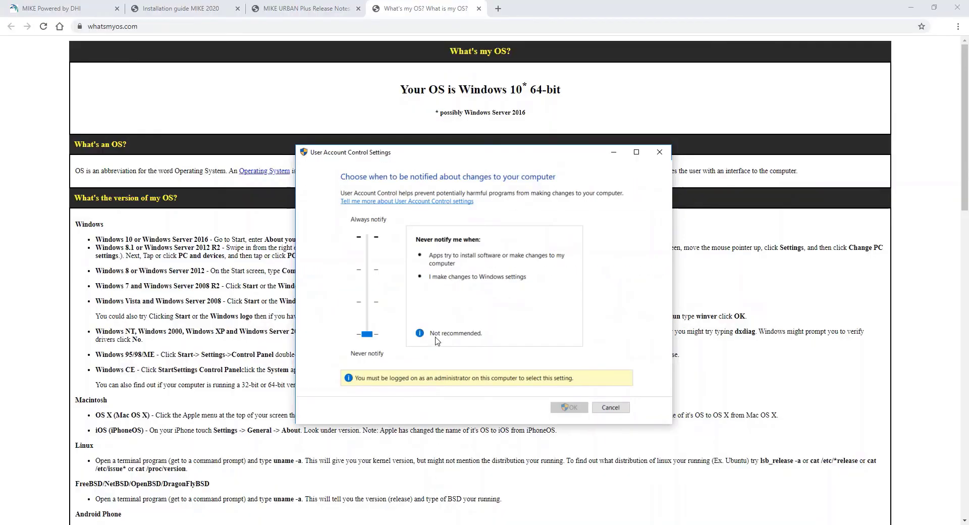